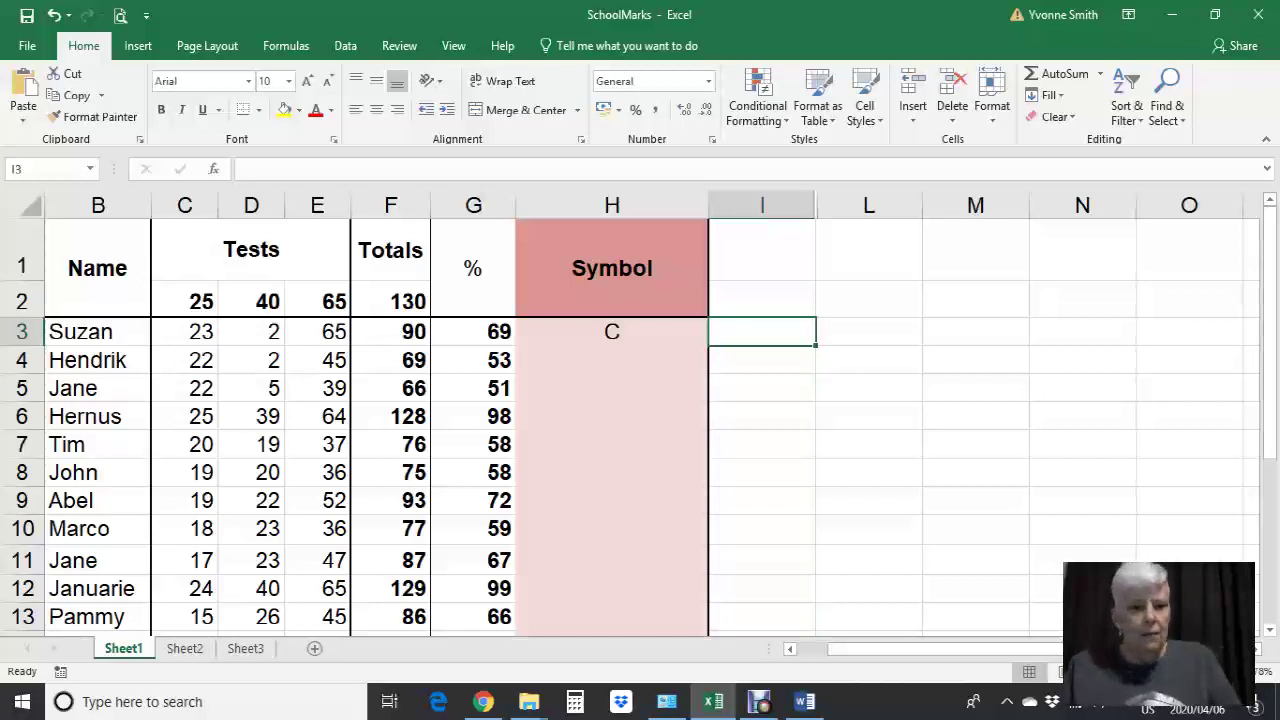
# - Start an IF function in cell I3 and go through its logical test, value-if-true and value-if-false arguments
pyautogui.hotkey('shift', 'F3')
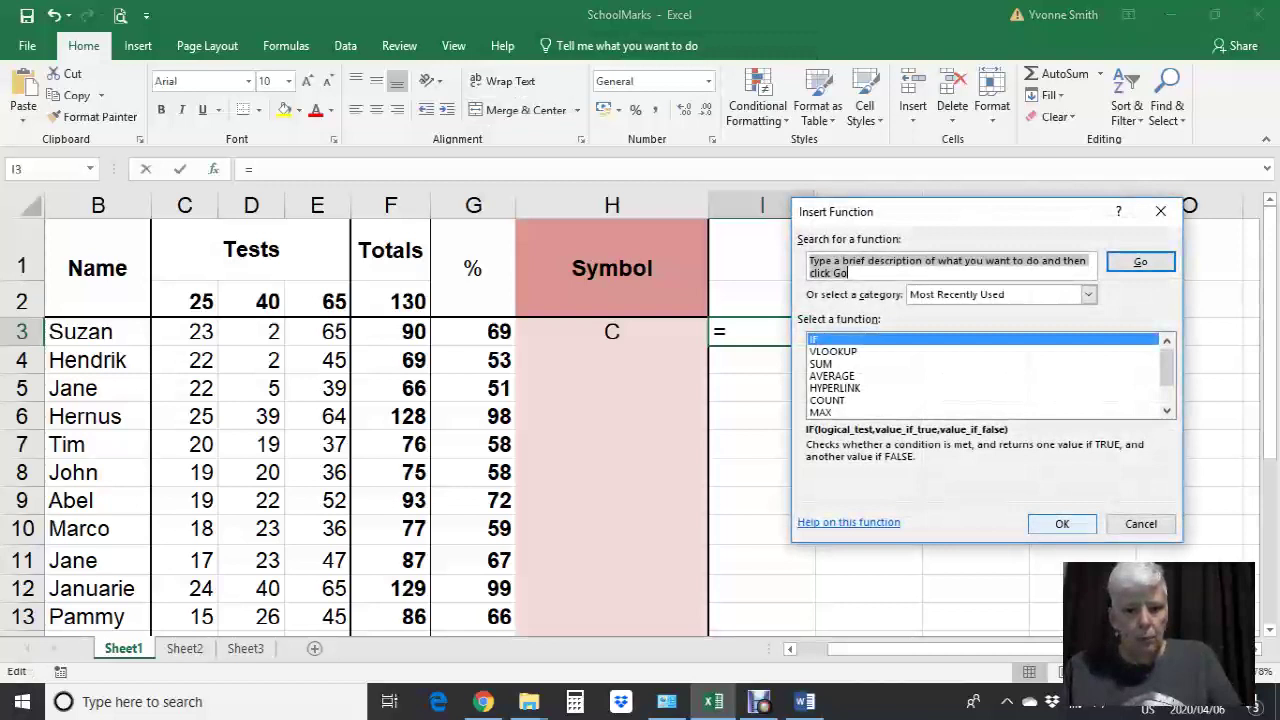
pyautogui.press('Return')
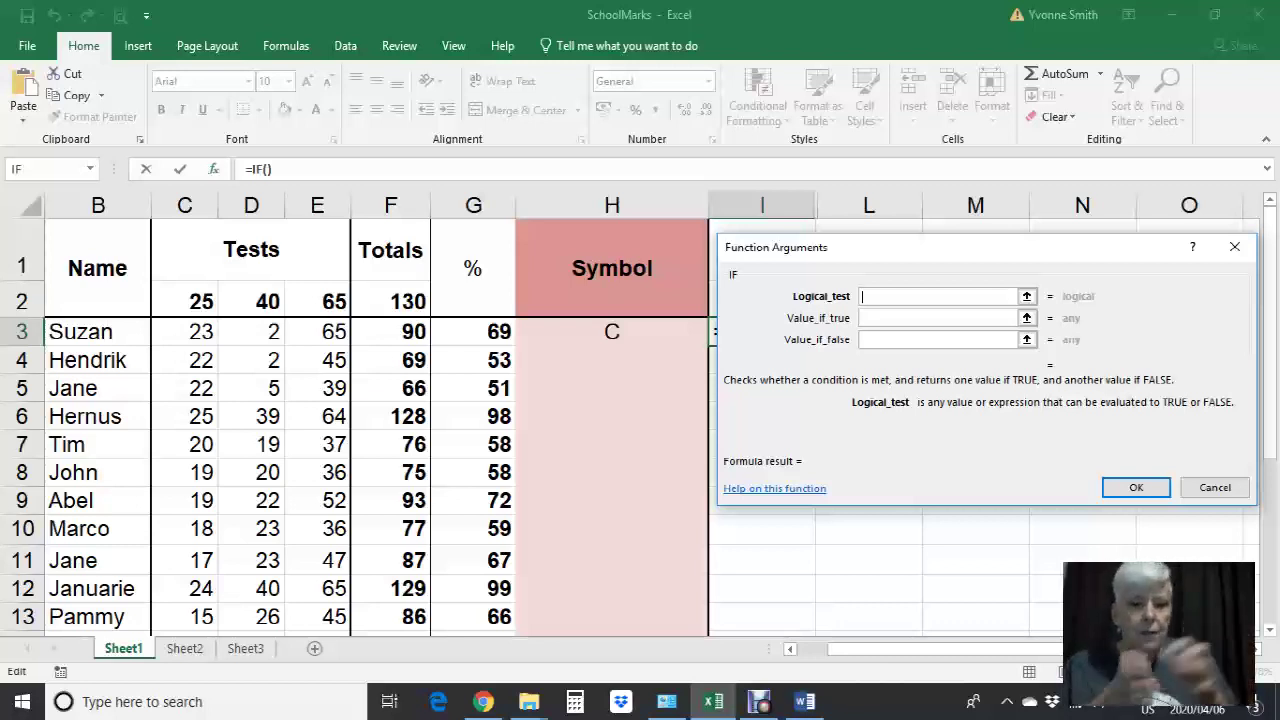
pyautogui.click(938, 318)
pyautogui.press('Tab')
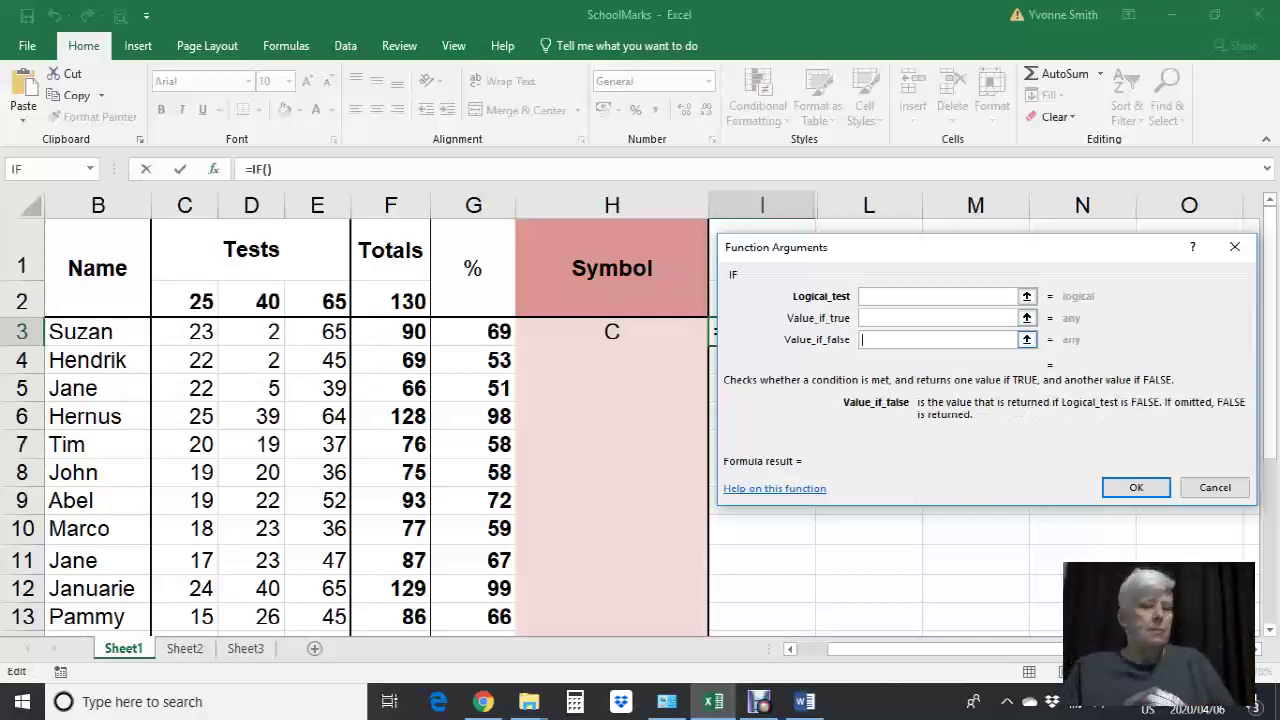
pyautogui.hotkey('shift', 'Tab')
pyautogui.hotkey('shift', 'Tab')
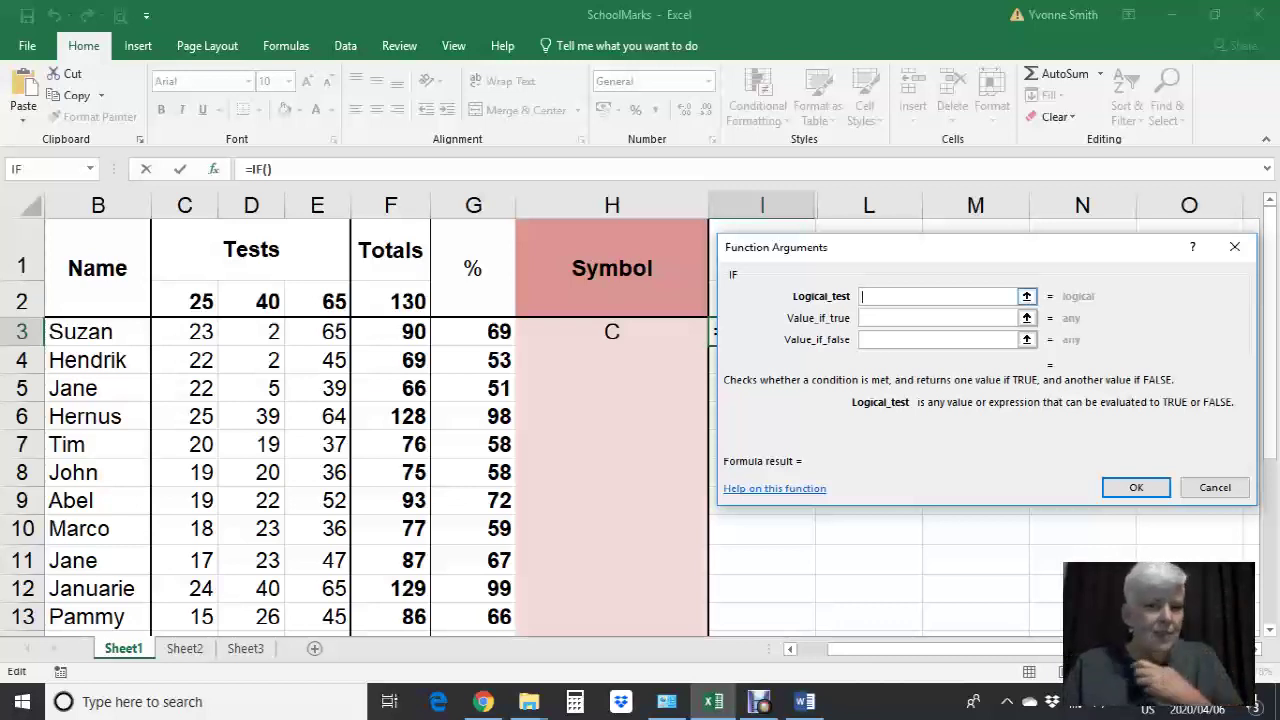
pyautogui.press('Tab')
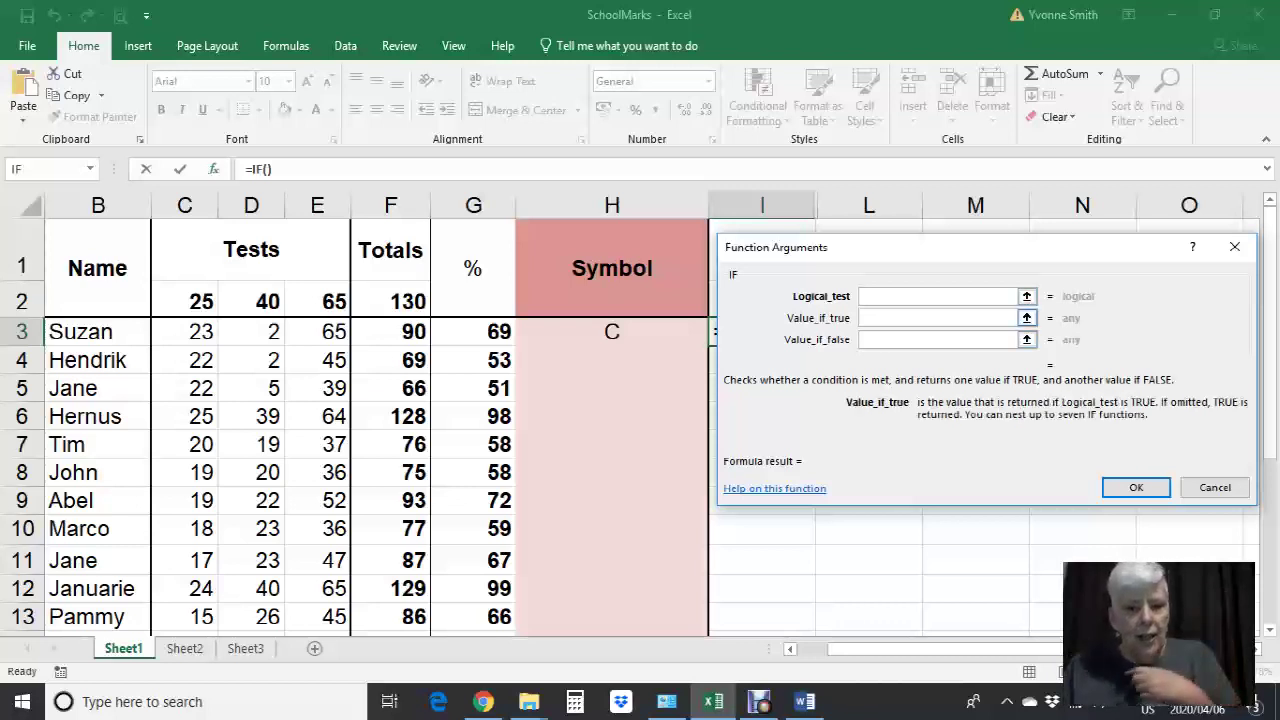
pyautogui.hotkey('shift', 'Tab')
pyautogui.press('Tab')
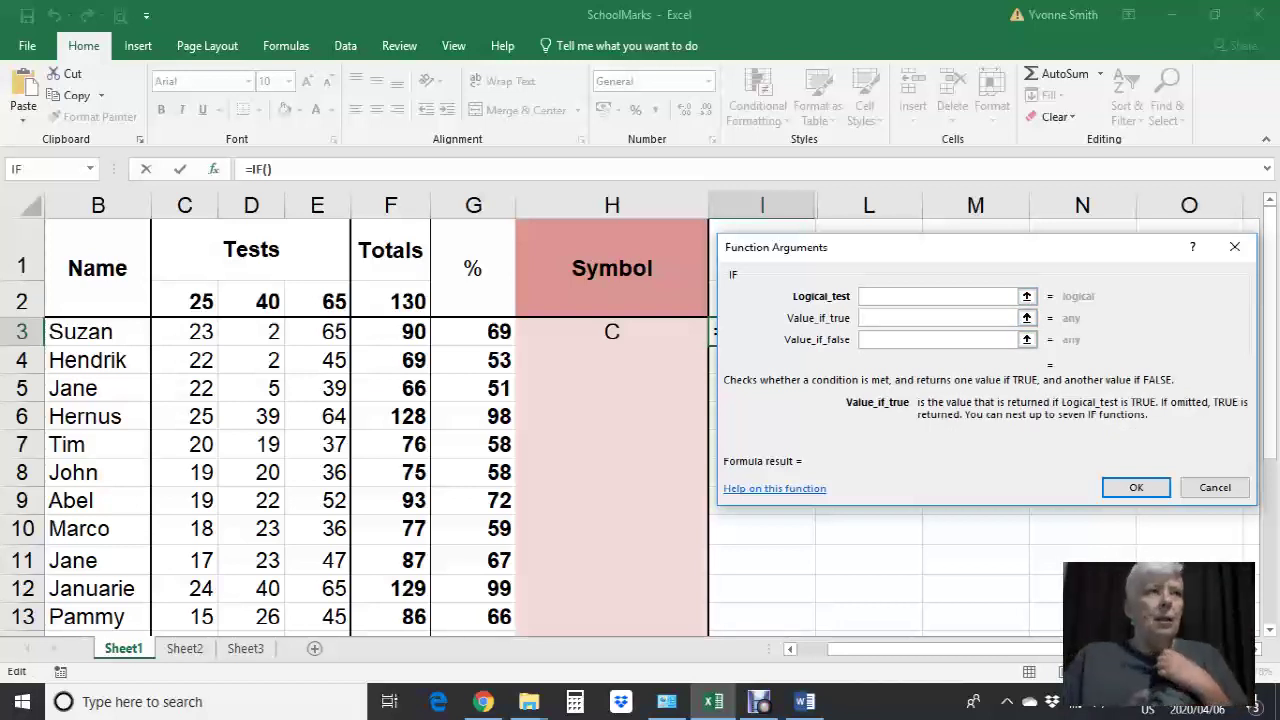
pyautogui.press('Tab')
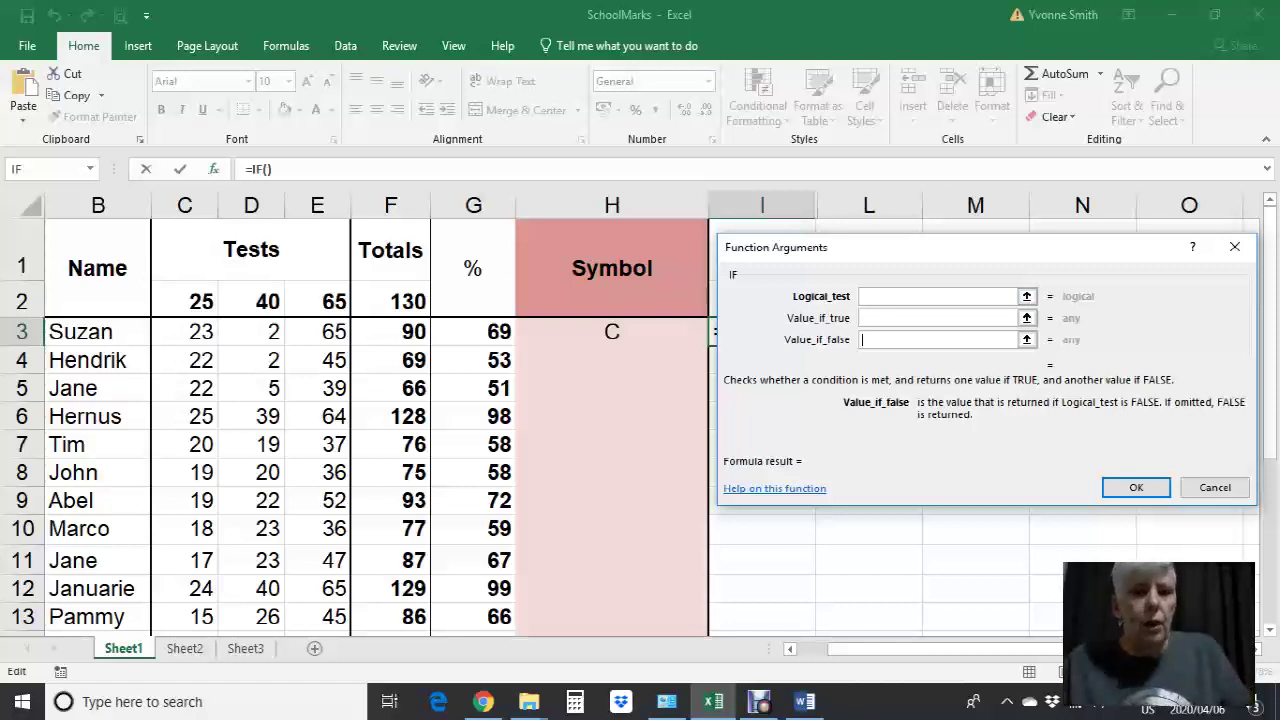
# - Try an IF in I3 with logical test G3>=80 and value-if-true "A", and cancel the function
pyautogui.click(940, 296)
pyautogui.click(473, 331)
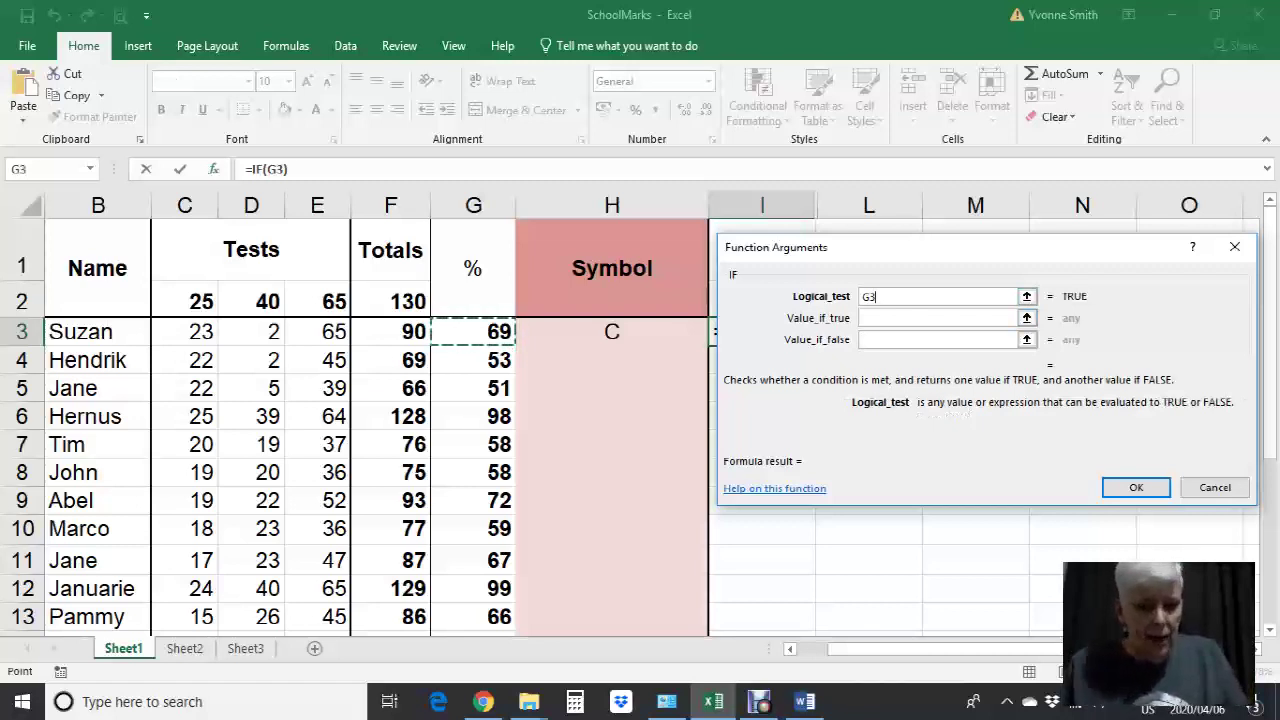
pyautogui.write('>')
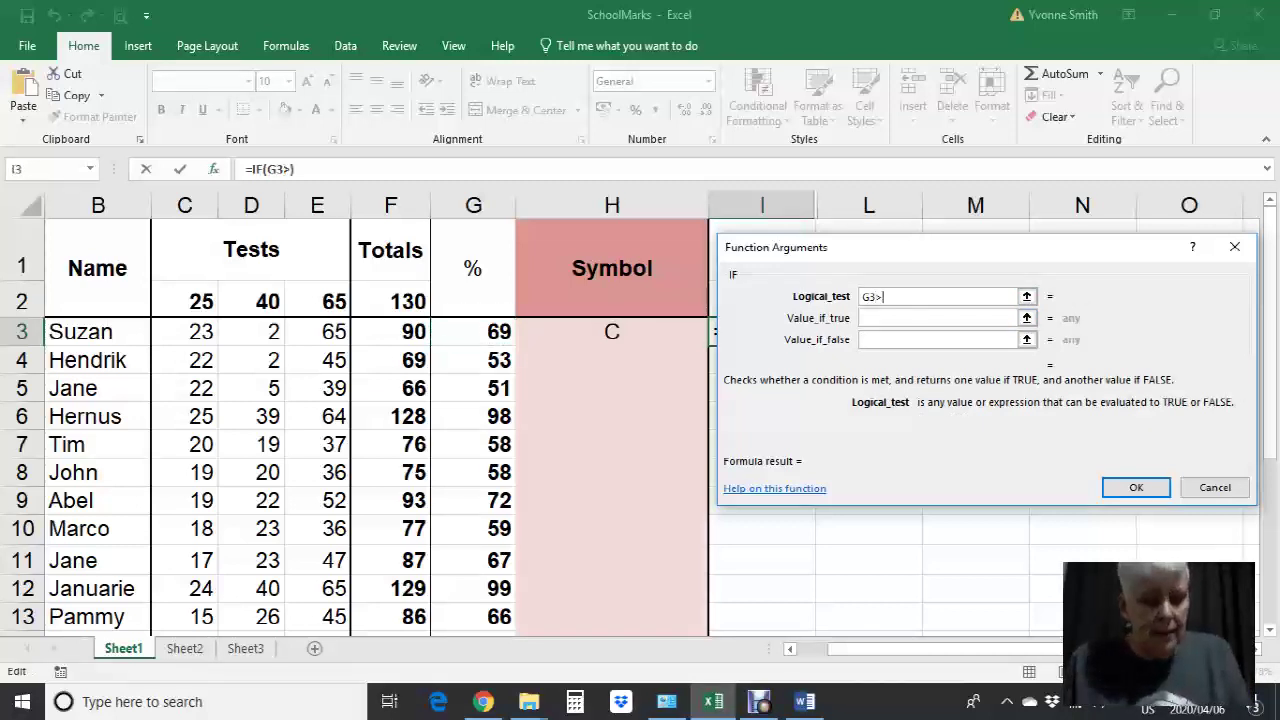
pyautogui.write('=80')
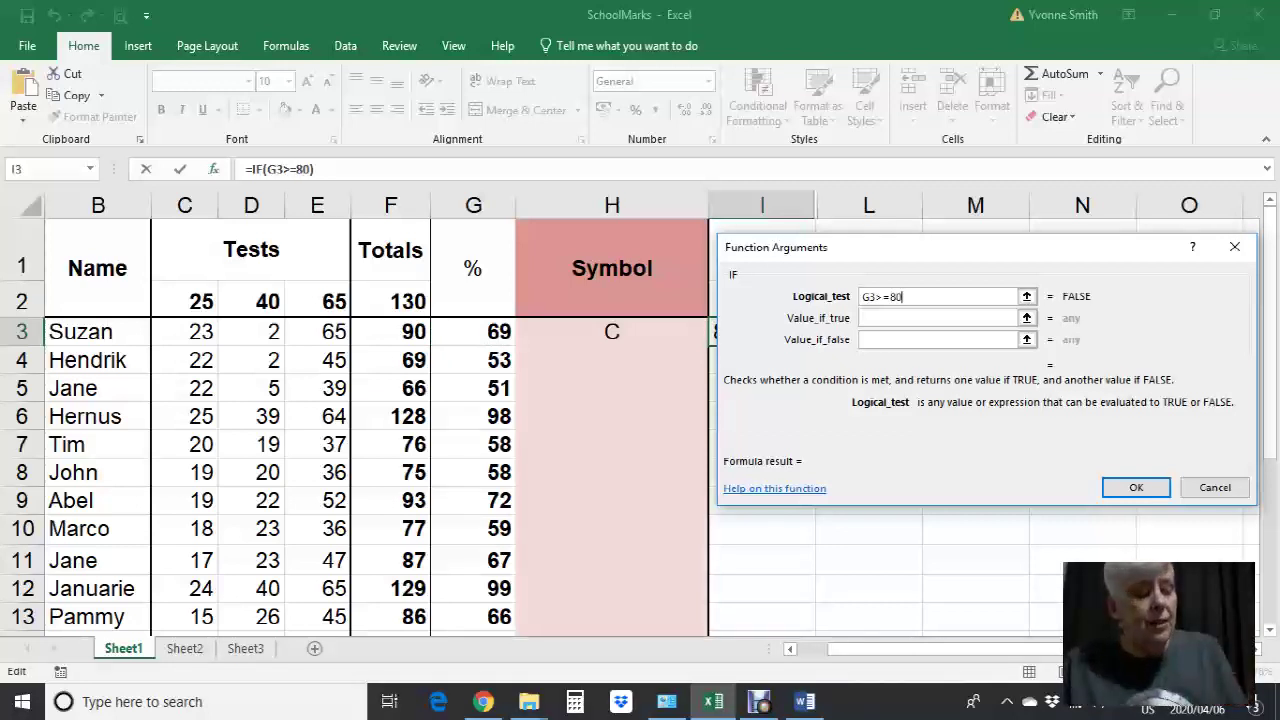
pyautogui.click(938, 318)
pyautogui.write('A')
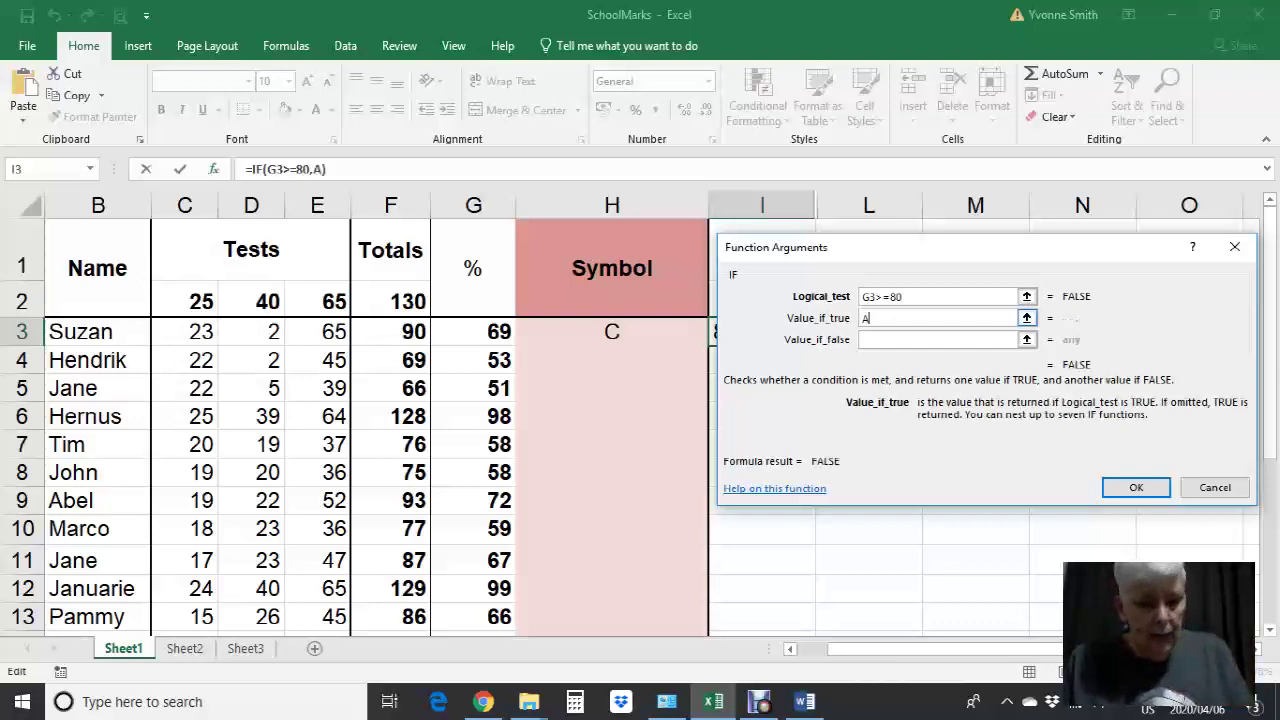
pyautogui.press('Tab')
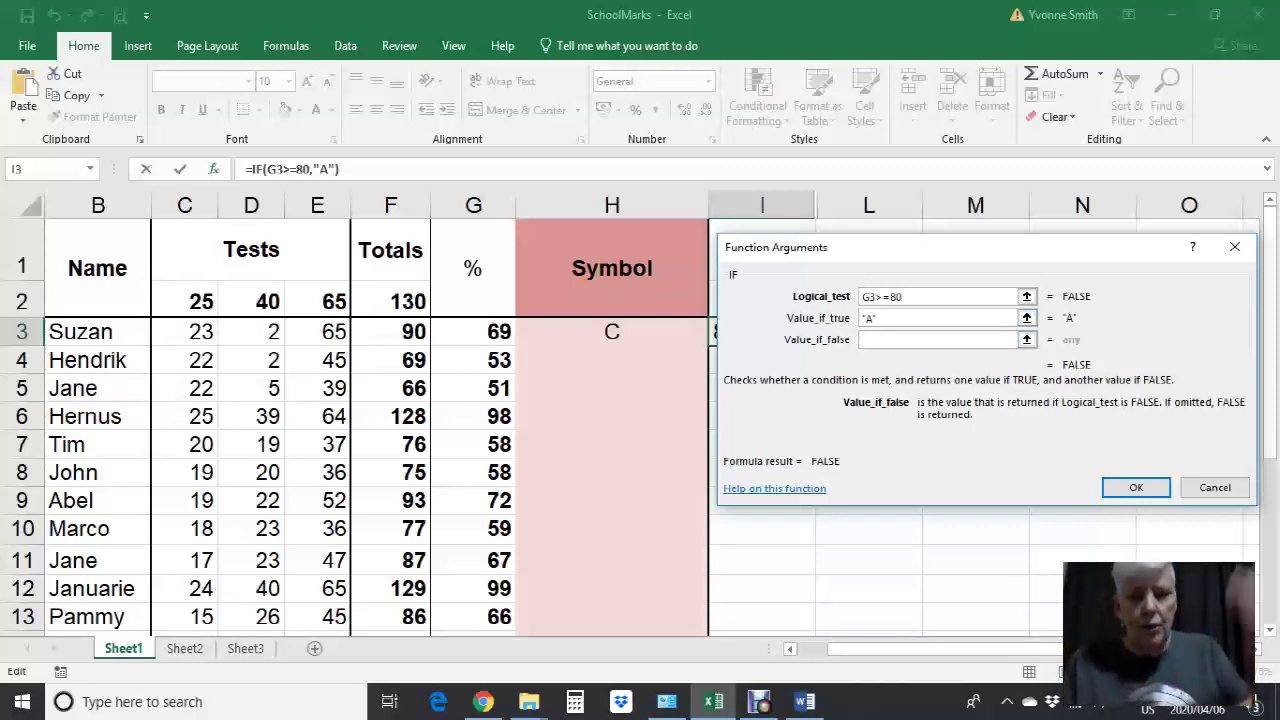
pyautogui.click(1215, 487)
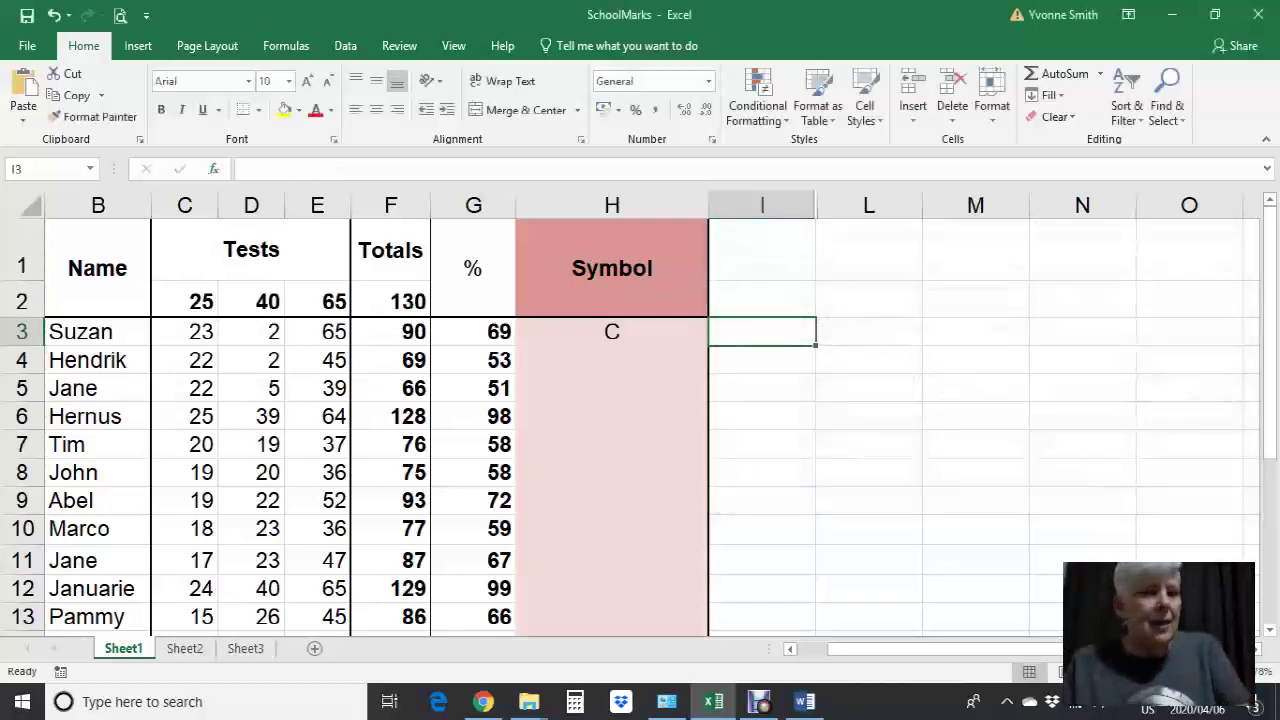
# - Examine the function arguments and the first IF condition of the nested formula in cell H3, and accept the formula
pyautogui.click(611, 331)
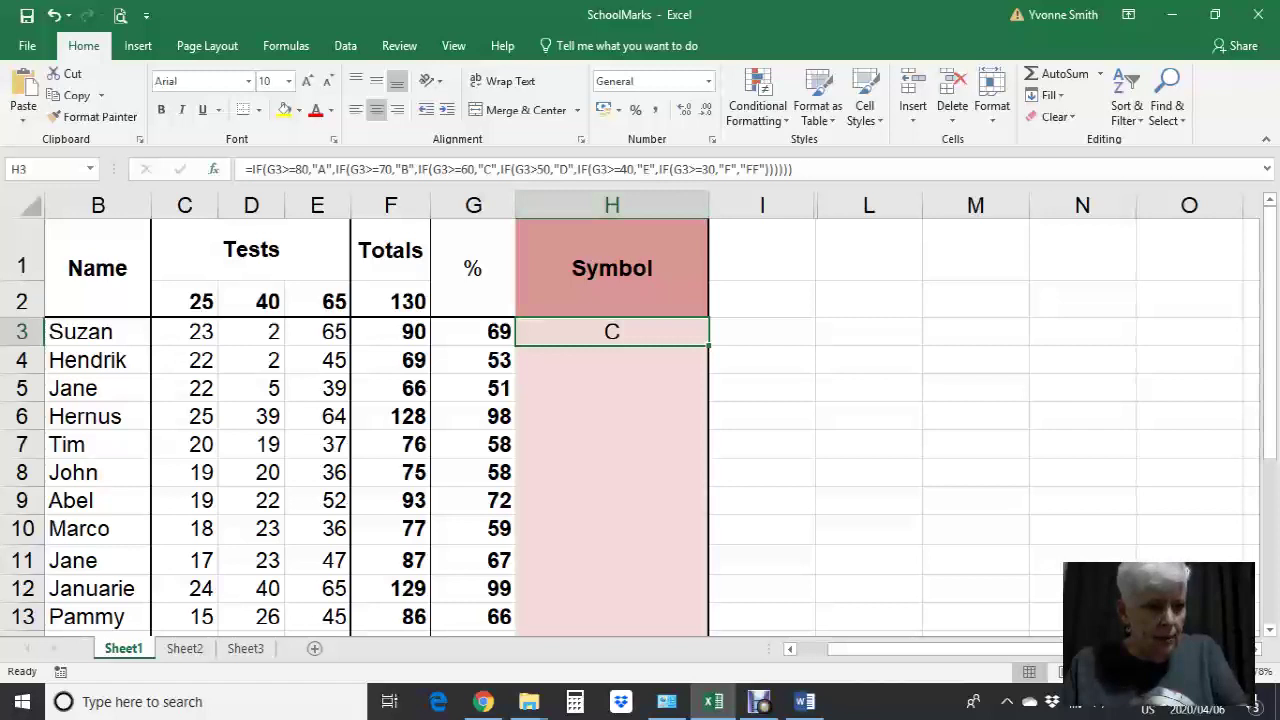
pyautogui.hotkey('shift', 'F3')
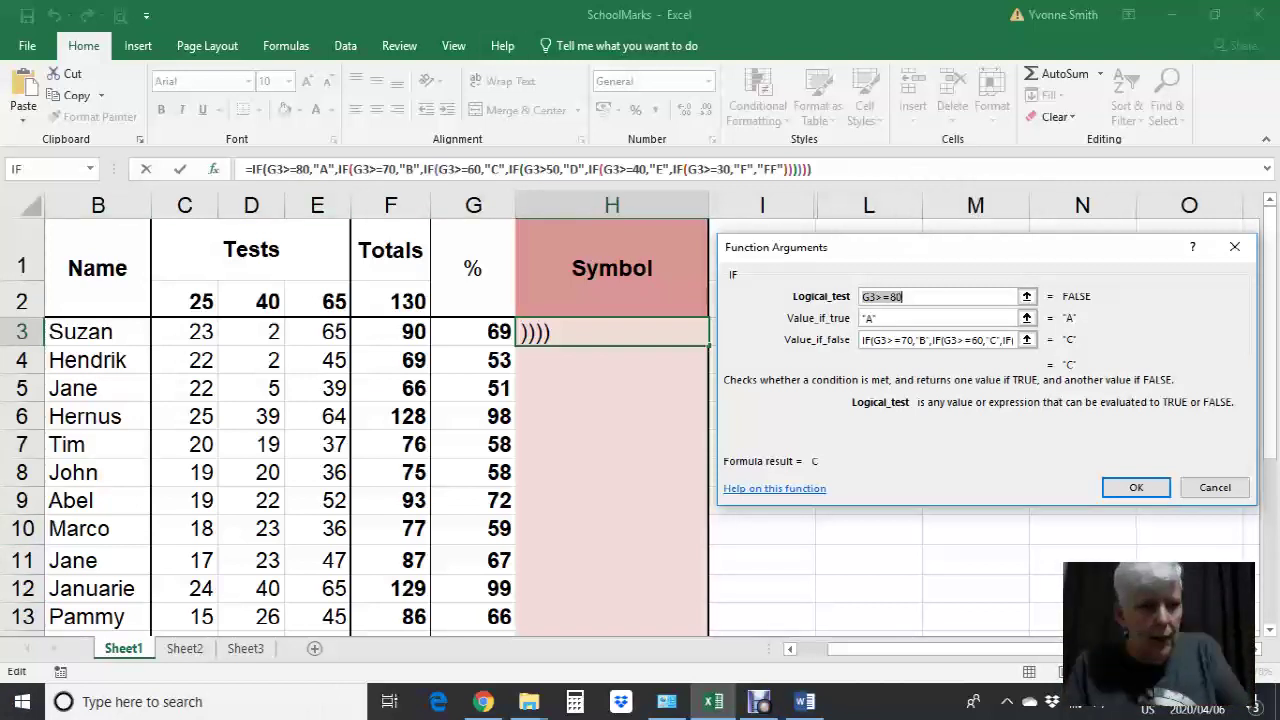
pyautogui.moveTo(246, 169); pyautogui.dragTo(332, 169)
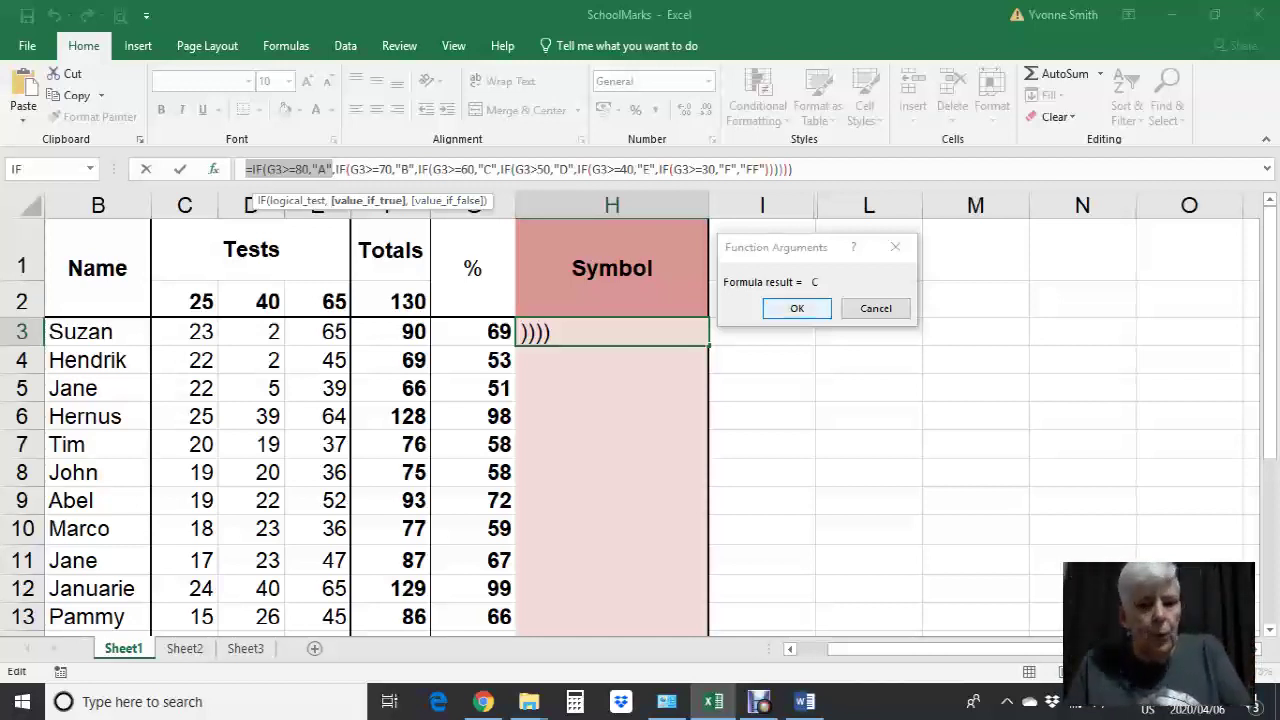
pyautogui.press('Return')
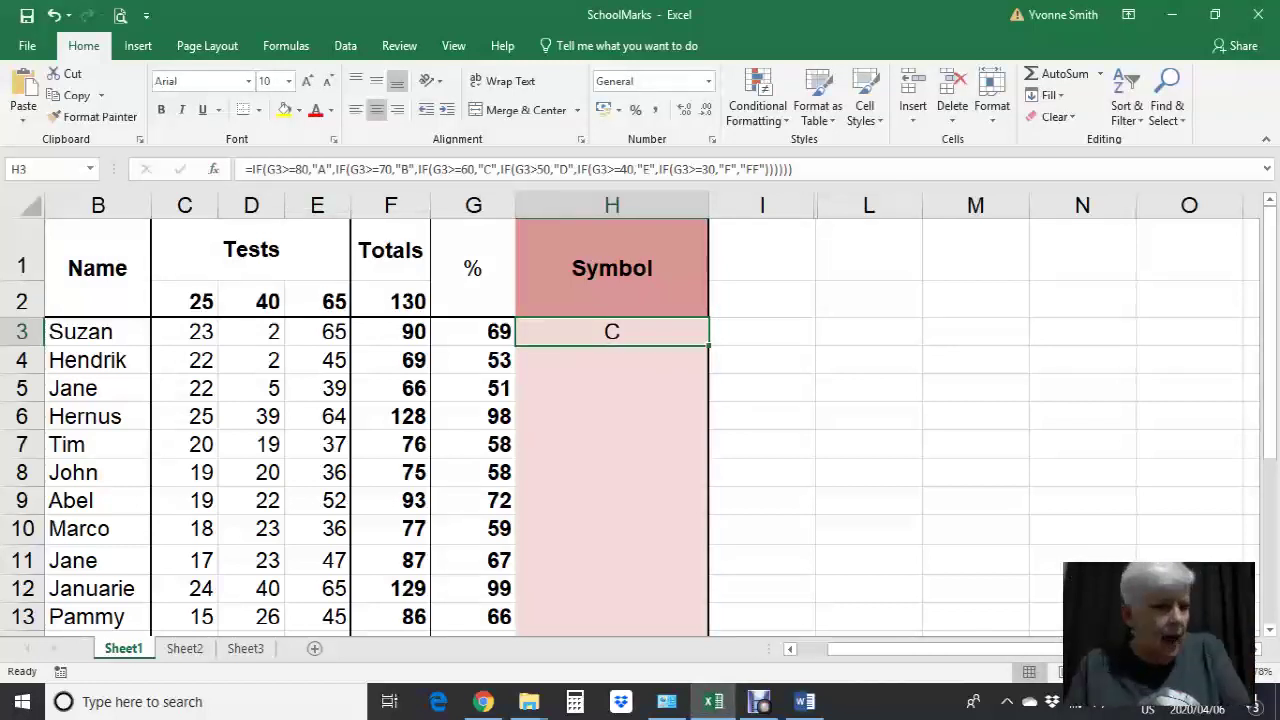
# - Fill the Symbol formula from H3 down to H11 and check several of the filled cells
pyautogui.moveTo(708, 345); pyautogui.dragTo(710, 574)
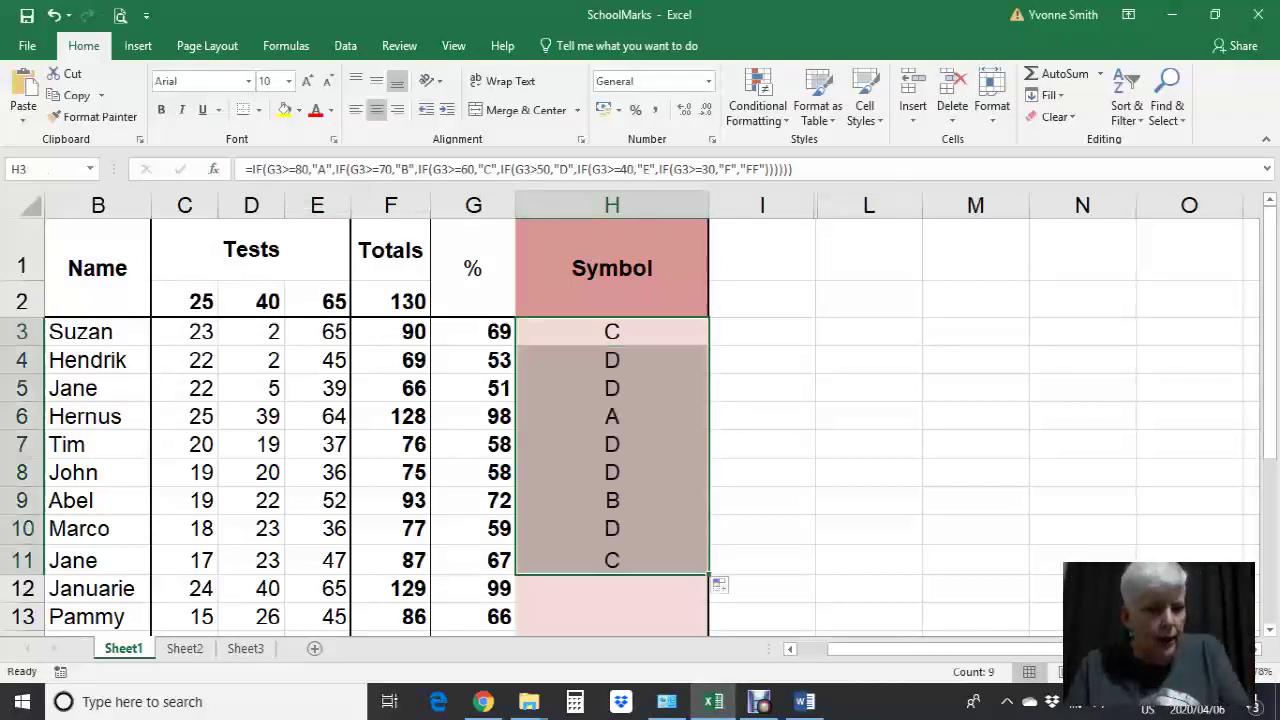
pyautogui.click(611, 416)
pyautogui.click(611, 444)
pyautogui.click(611, 560)
pyautogui.click(611, 500)
pyautogui.click(611, 331)
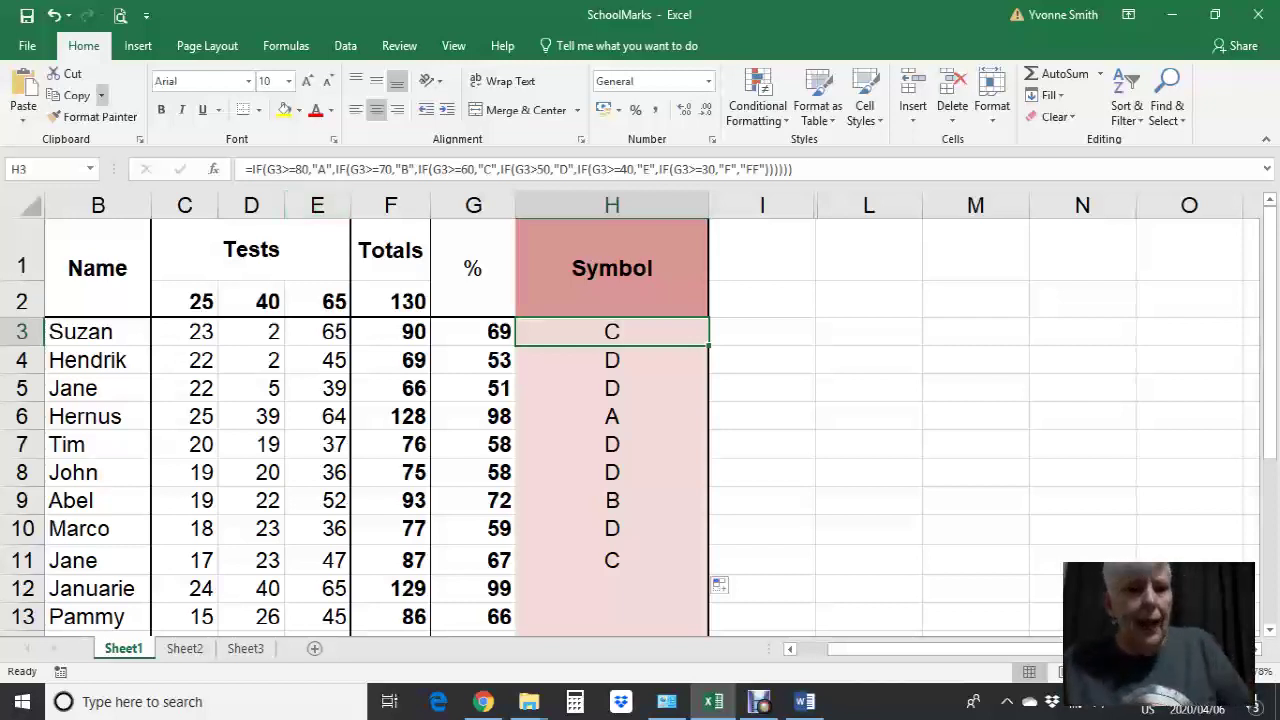
# - Examine the arguments of the nested IF functions in H3, from the G3>=80 test through to the G3>50 level
pyautogui.hotkey('shift', 'F3')
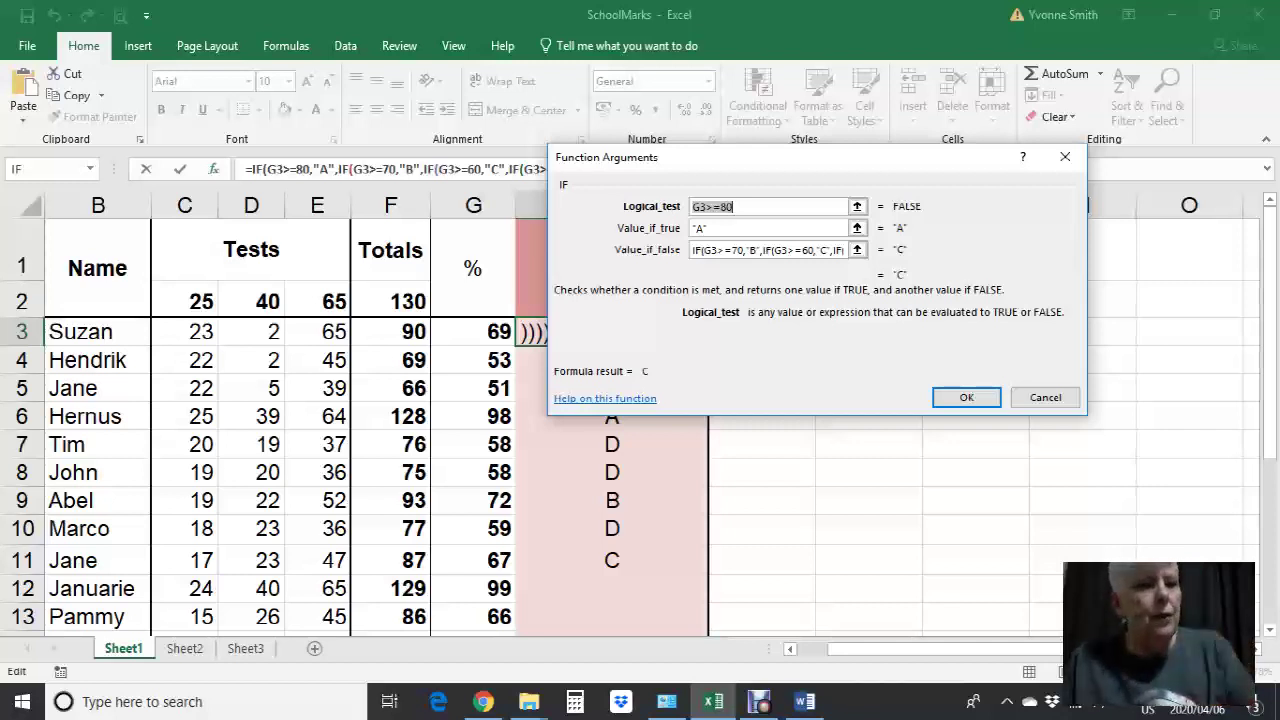
pyautogui.moveTo(700, 157); pyautogui.dragTo(887, 224)
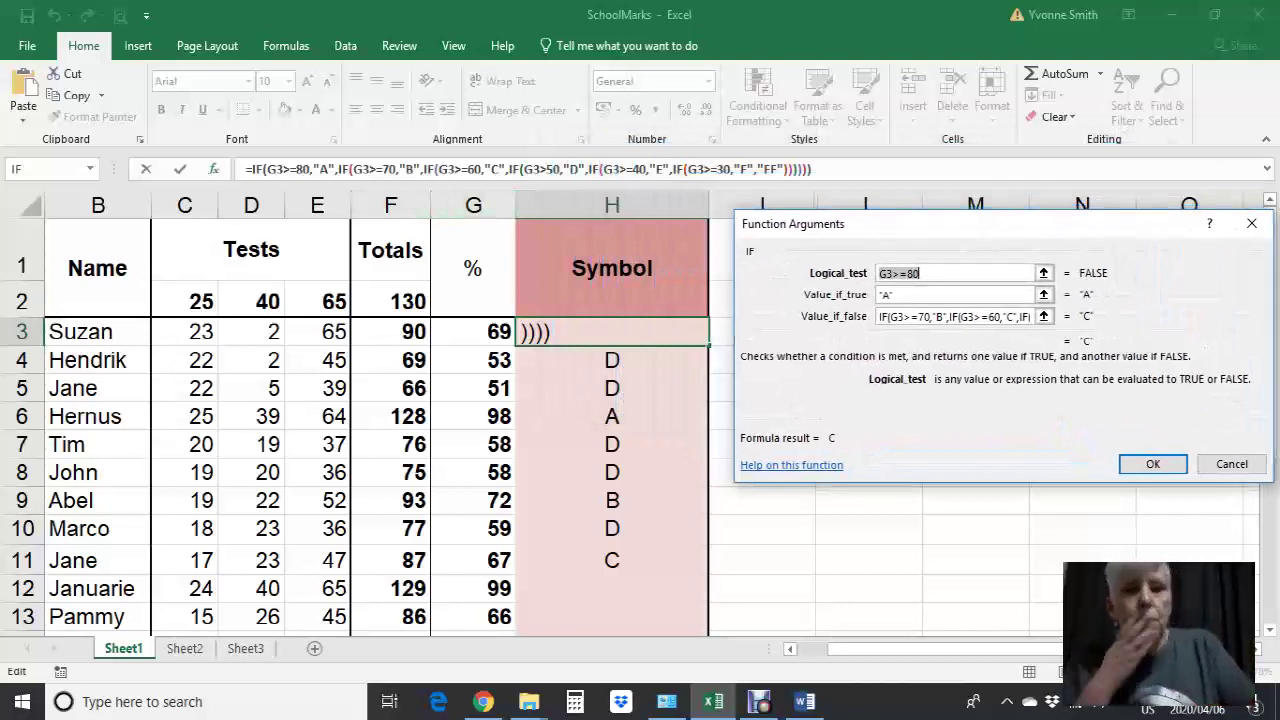
pyautogui.click(919, 273)
pyautogui.click(919, 273)
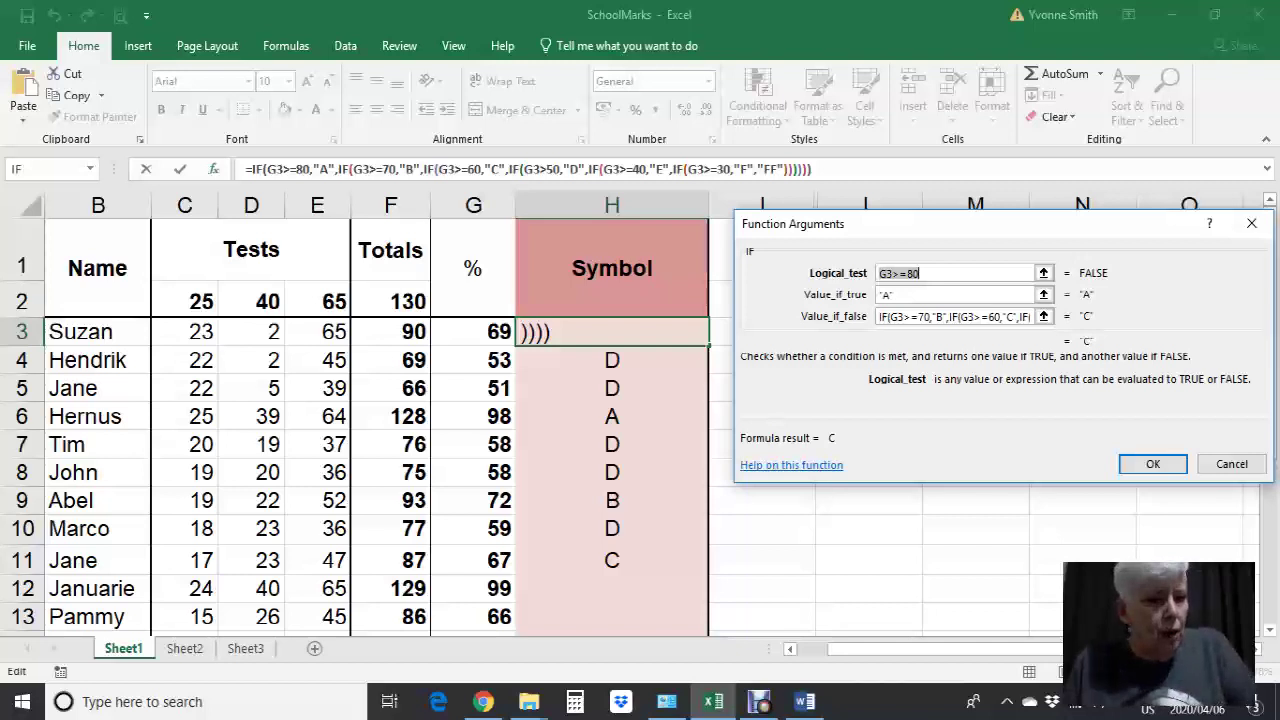
pyautogui.click(338, 169)
pyautogui.click(430, 169)
pyautogui.click(443, 169)
pyautogui.click(505, 169)
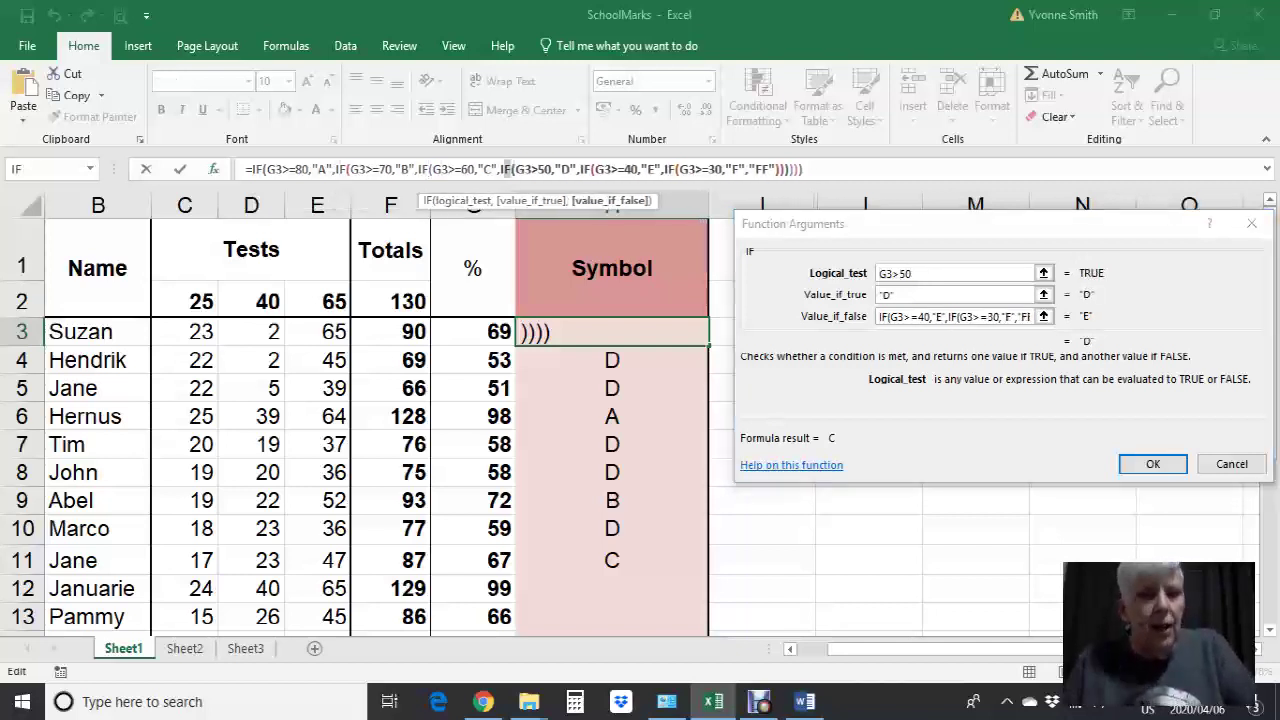
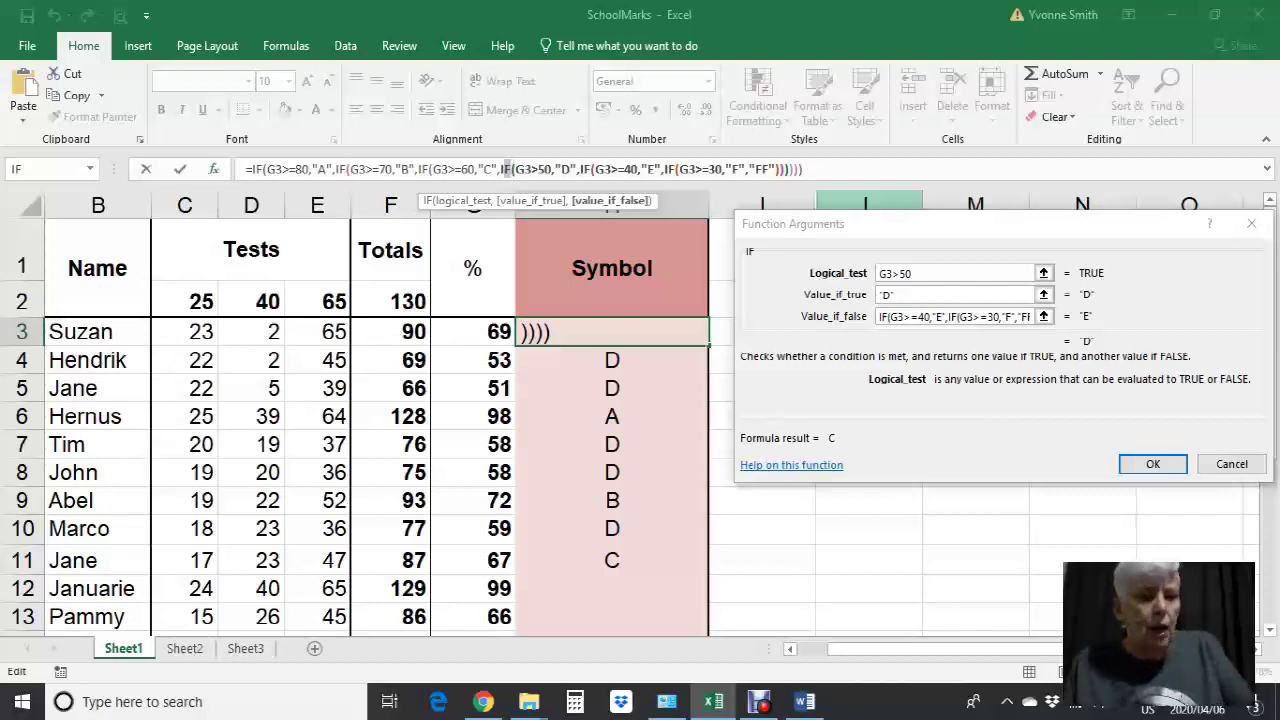
pyautogui.press('BackSpace')
pyautogui.write('+')
pyautogui.click(612, 331)
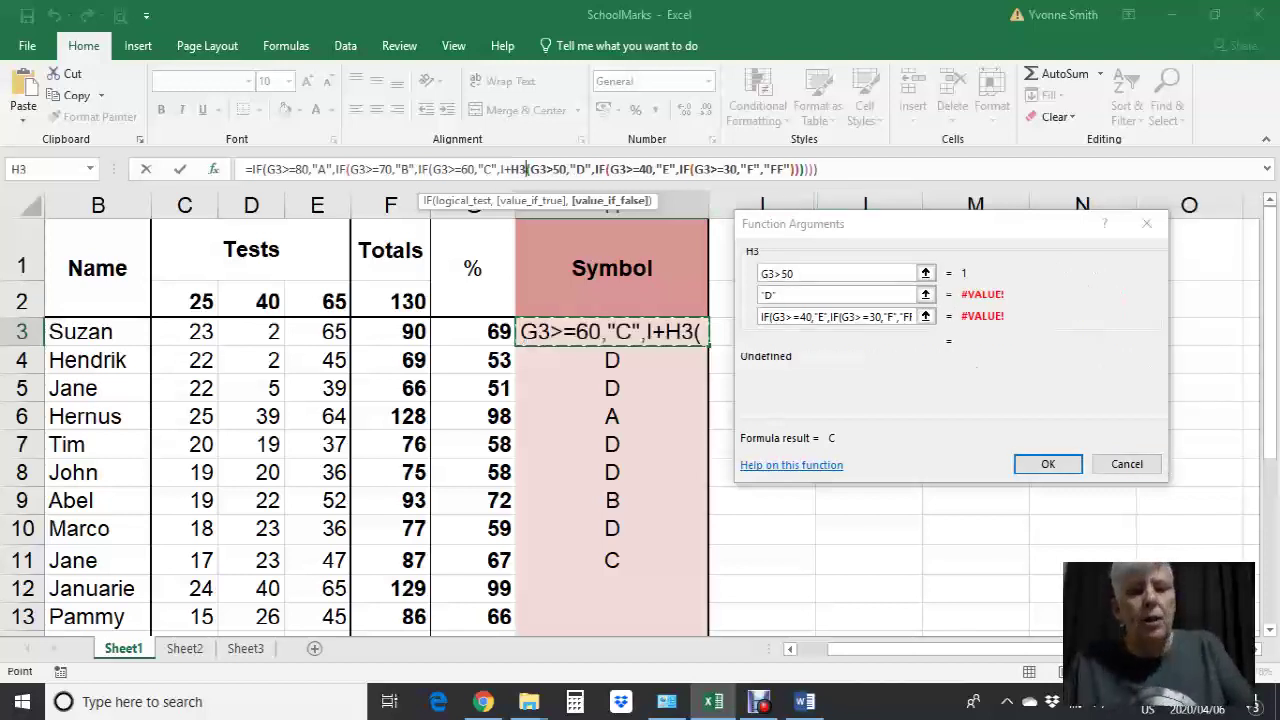
pyautogui.press('Escape')
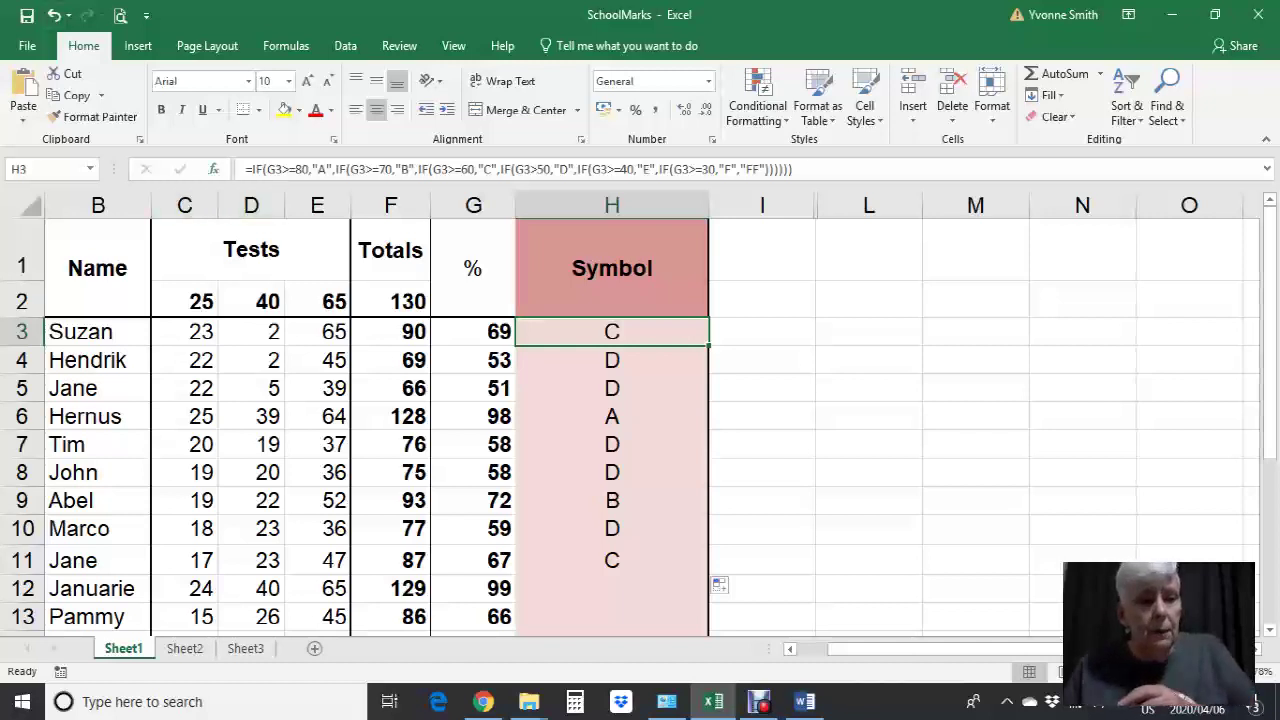
# - Review the outermost IF arguments of cell H3 once more and accept the formula
pyautogui.press('F2')
pyautogui.hotkey('shift', 'F3')
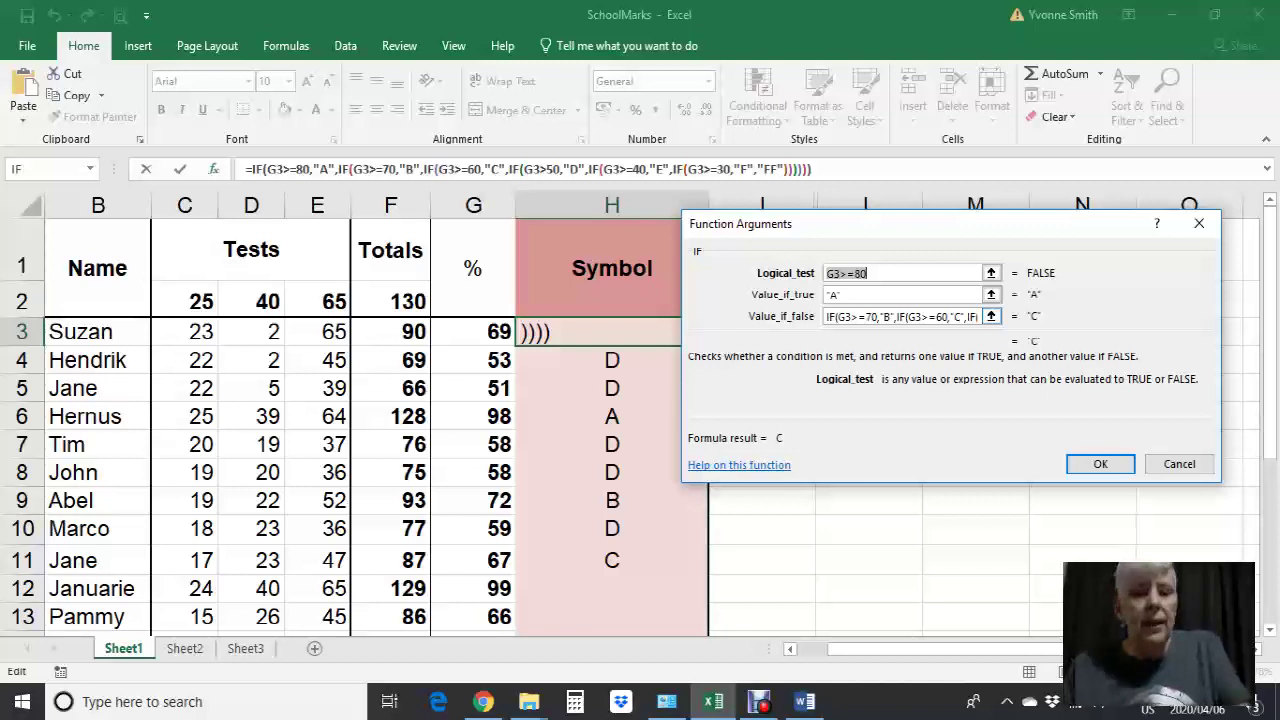
pyautogui.click(1100, 464)
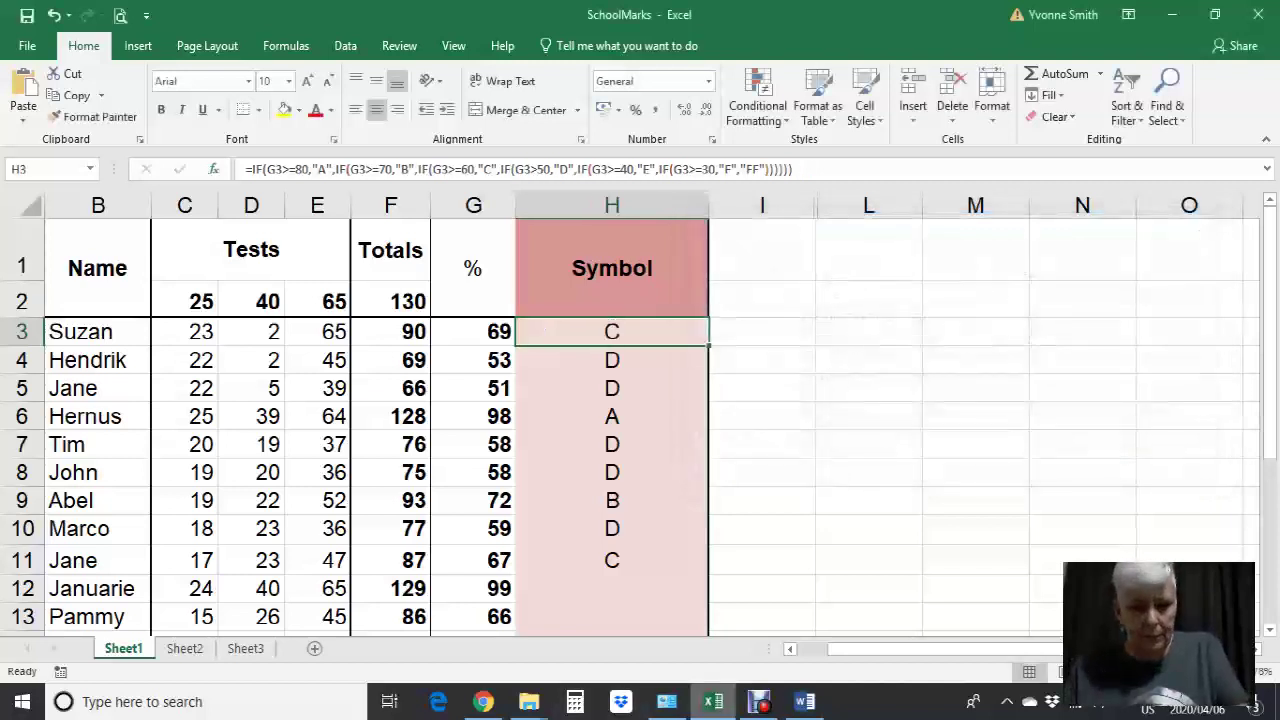
pyautogui.click(759, 701)
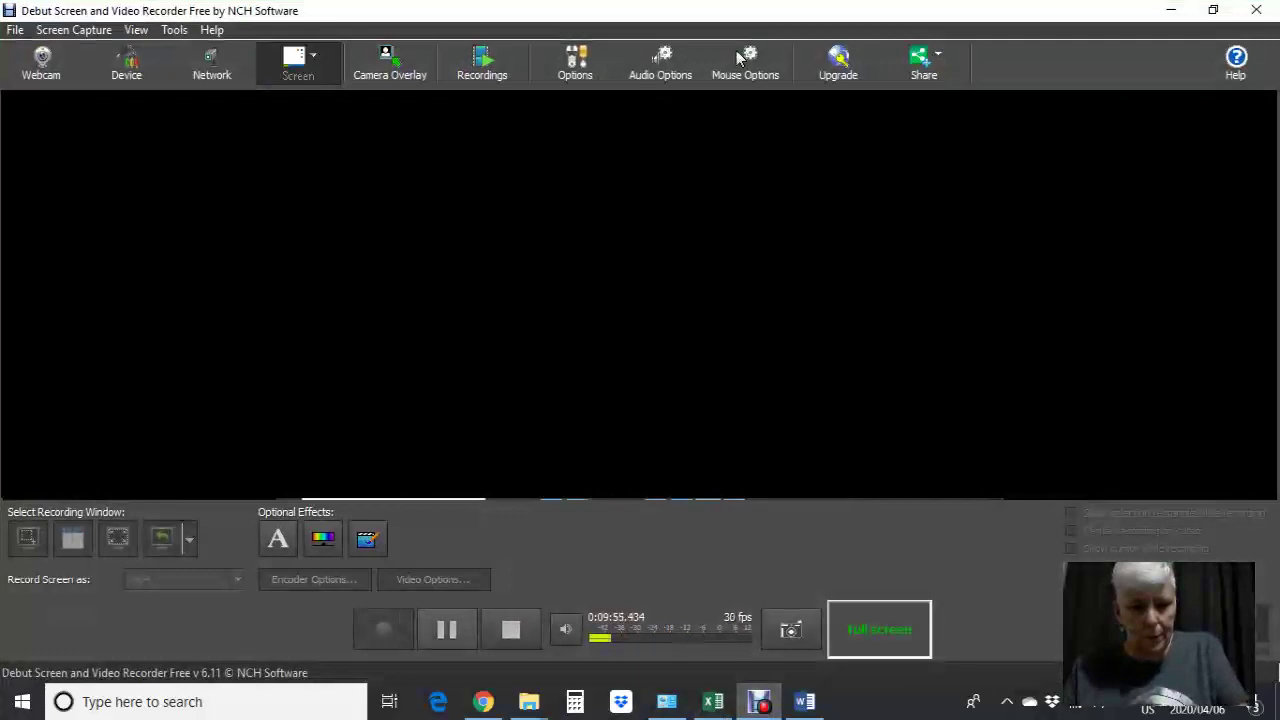